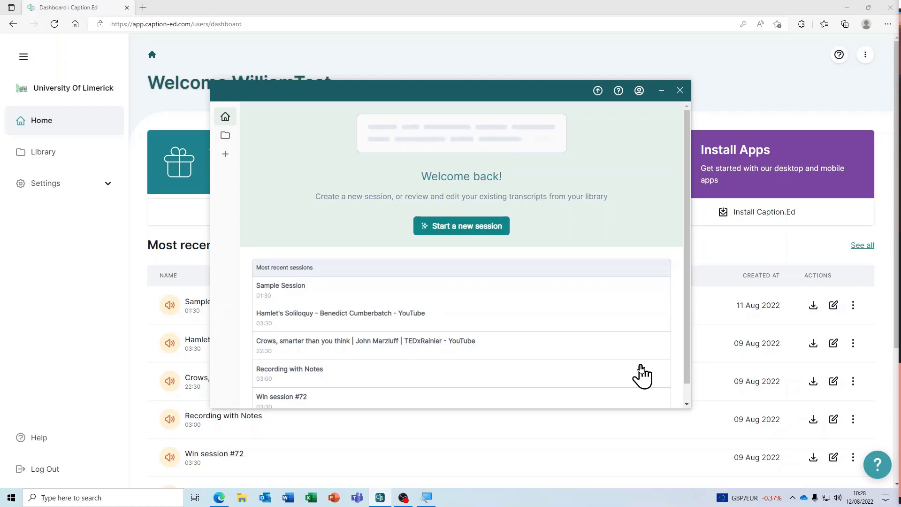
# - Start a new session without screen recording, using microphone audio and British English, and accept the recording permission
pyautogui.click(463, 227)
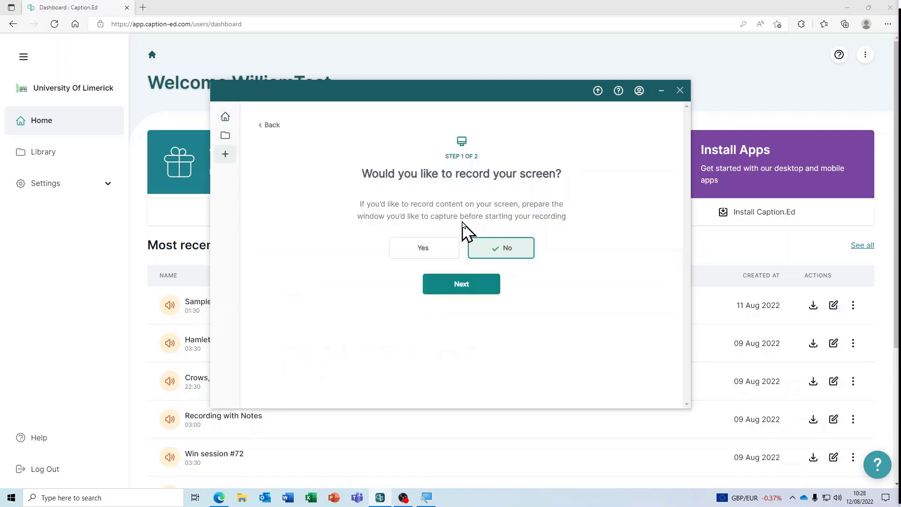
pyautogui.click(457, 289)
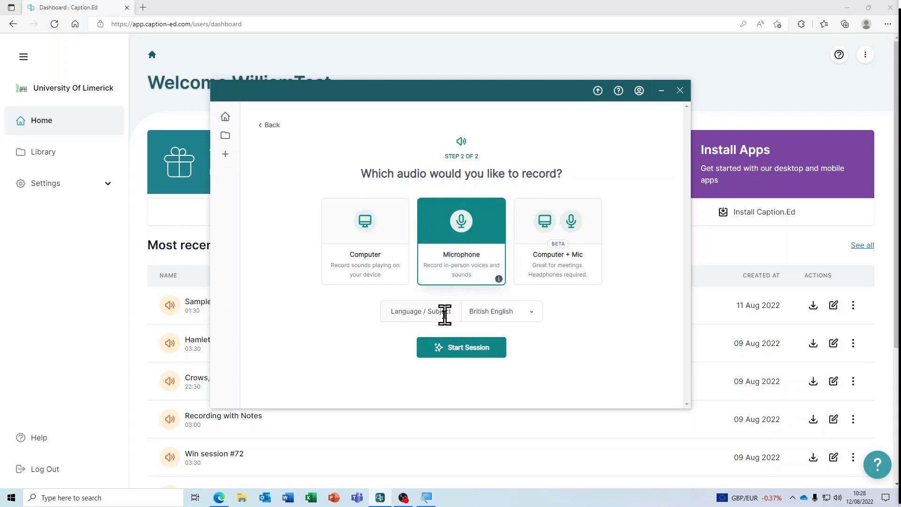
pyautogui.click(447, 346)
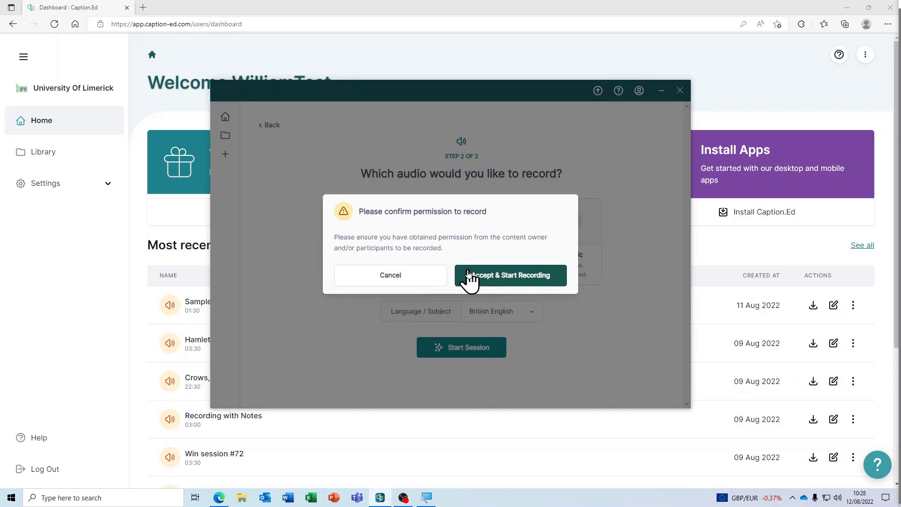
pyautogui.click(468, 276)
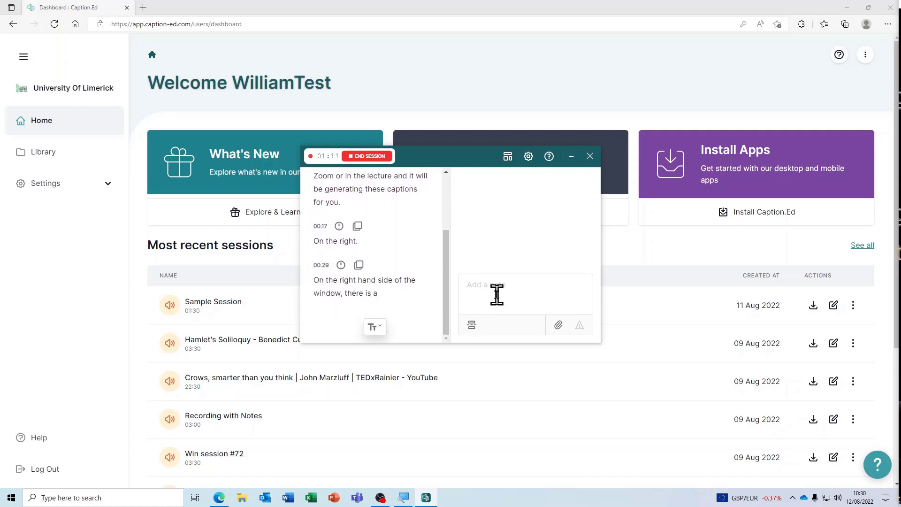
# - Add two separate notes to the running session: "Note 1" and "Continue typing notes"
pyautogui.click(497, 295)
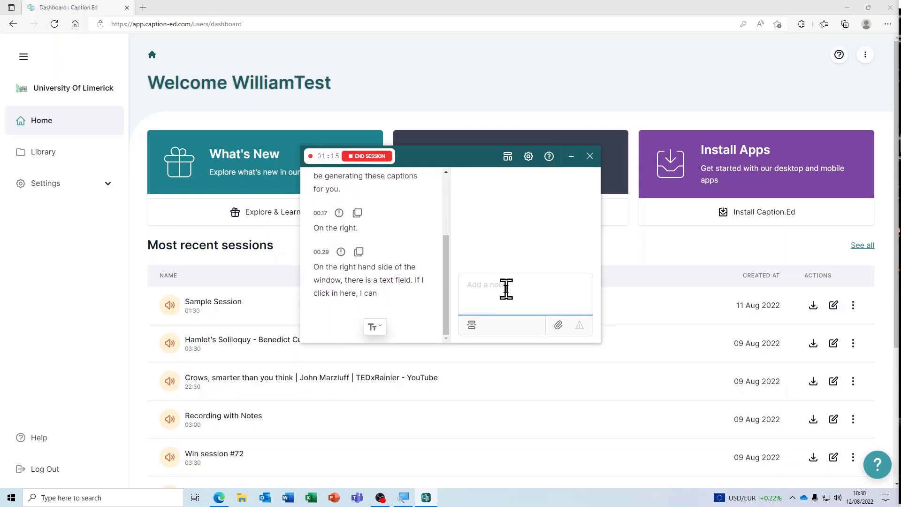
pyautogui.write('Note ')
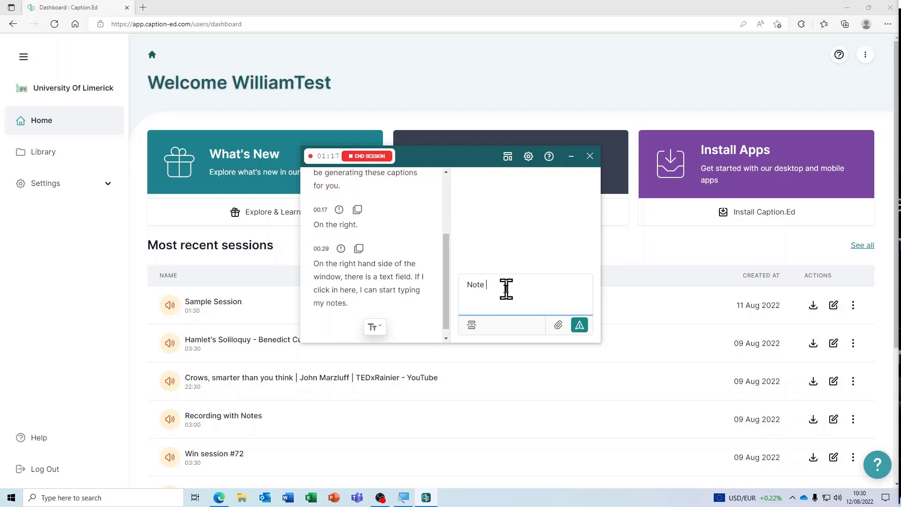
pyautogui.write('1')
pyautogui.press('Return')
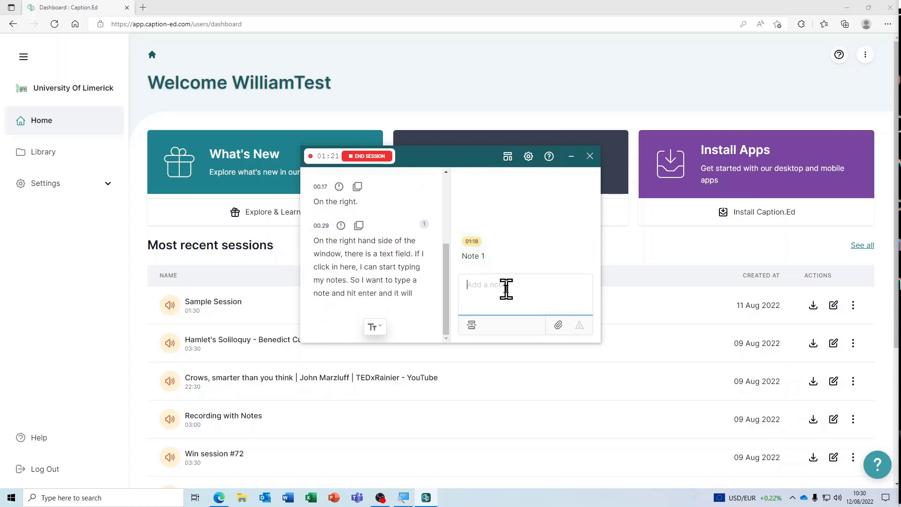
pyautogui.write('Cont')
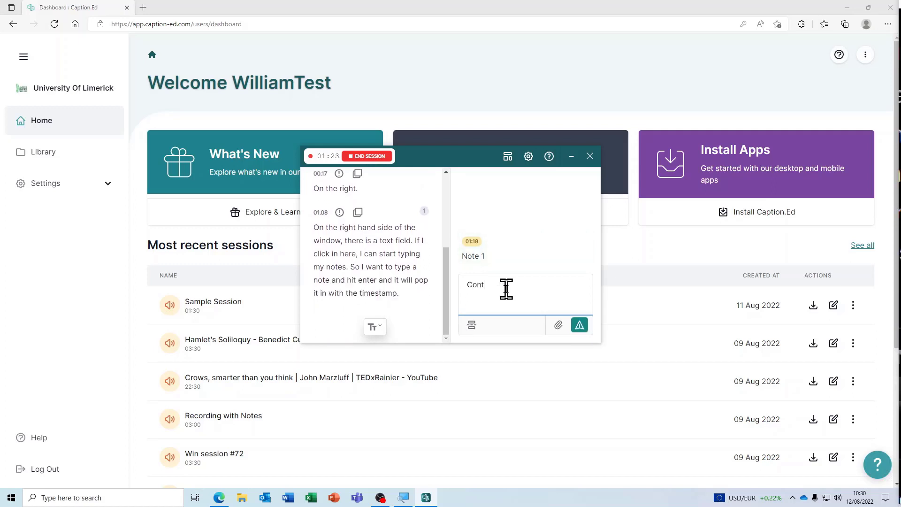
pyautogui.write('inue typing n')
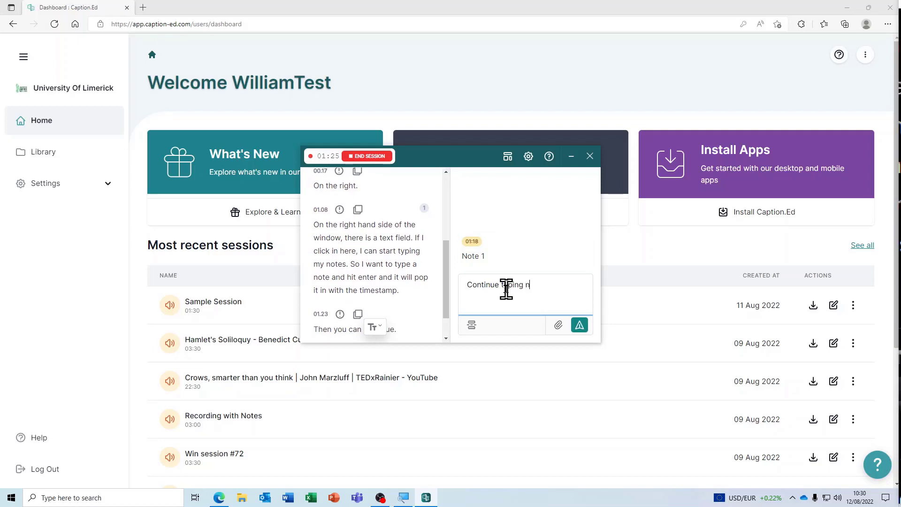
pyautogui.write('otes')
pyautogui.press('Return')
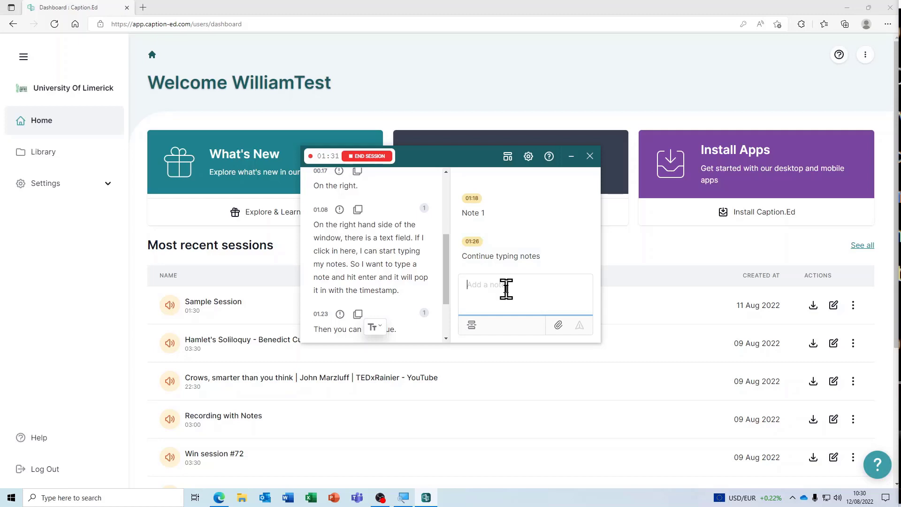
# - Add the note "And the basics of note taking in Caption-Ed" to the running session
pyautogui.write('And the basic')
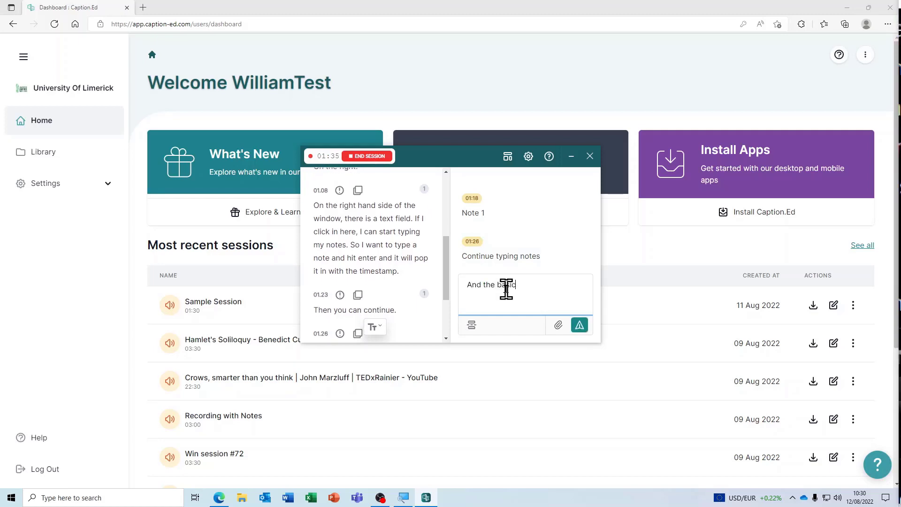
pyautogui.write('s of note taking in C')
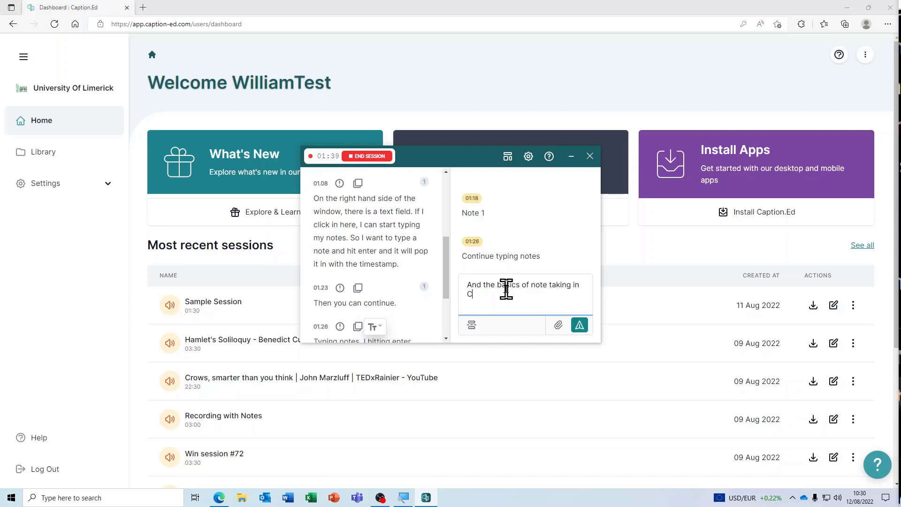
pyautogui.write('aption-Ed')
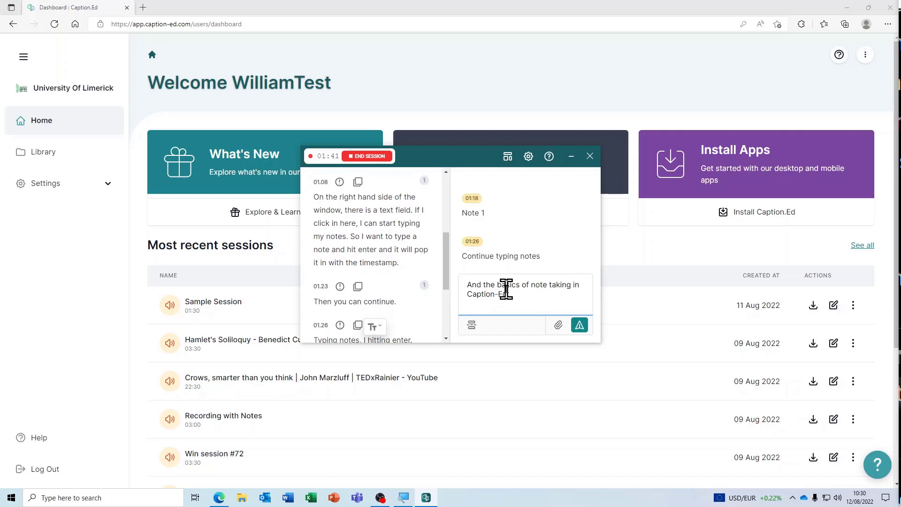
pyautogui.press('Return')
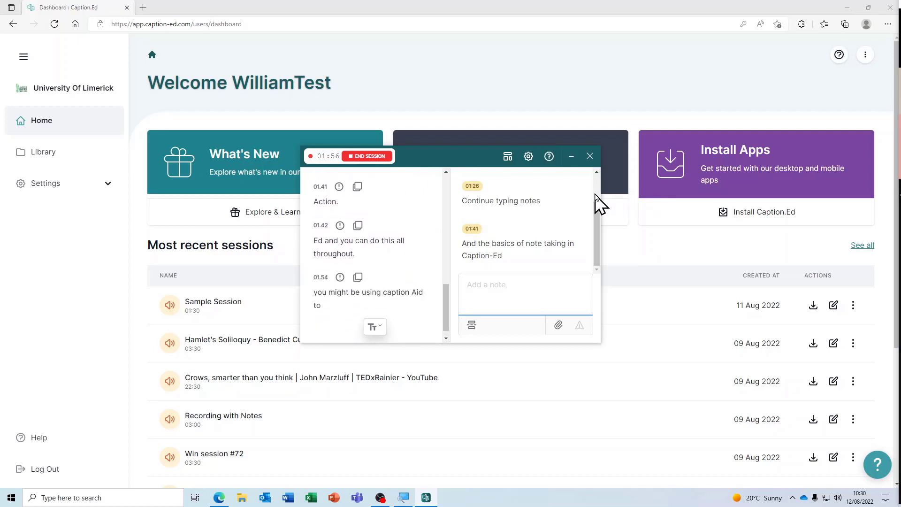
# - Change the session's workspace layout to Notes only
pyautogui.moveTo(579, 183)
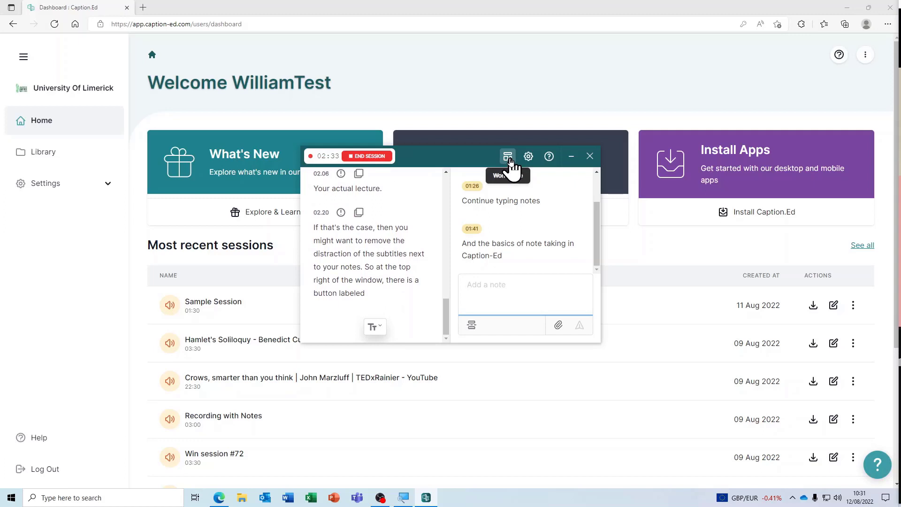
pyautogui.click(510, 164)
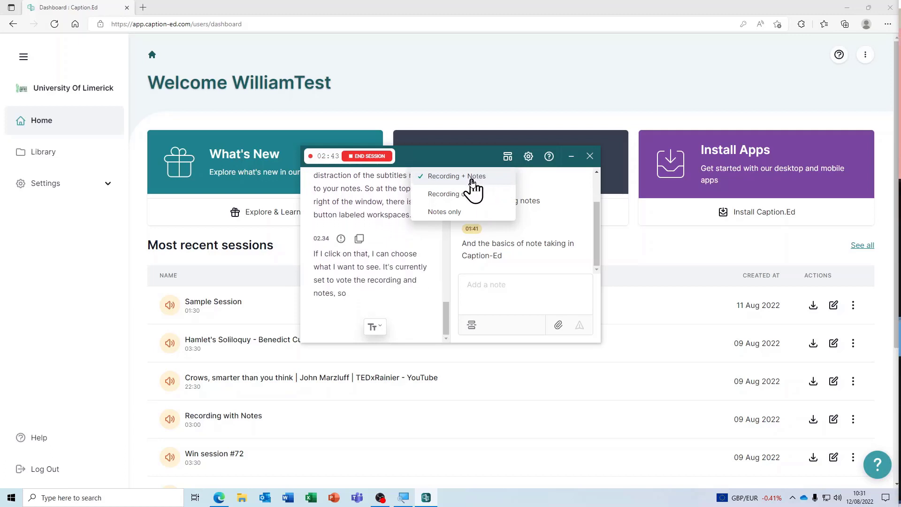
pyautogui.click(456, 212)
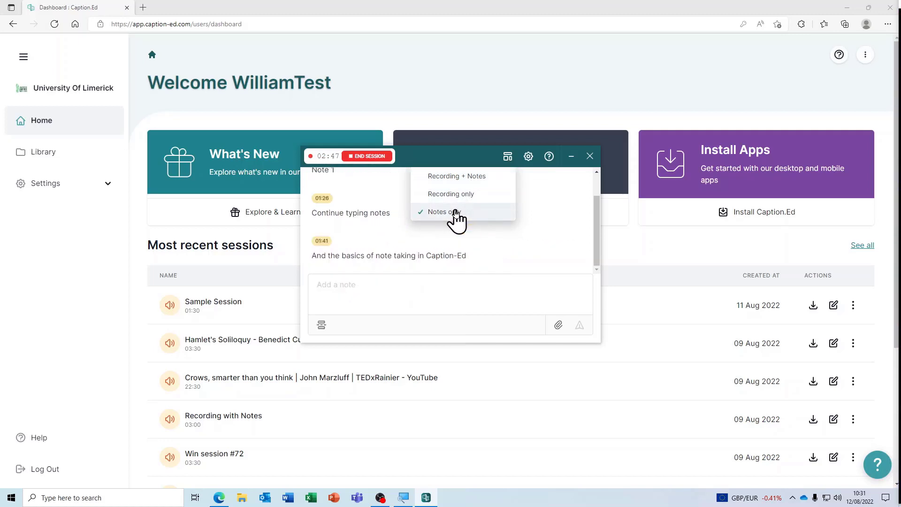
# - Open the image file picker for attaching a picture to a note, and dismiss it without choosing a file
pyautogui.click(476, 305)
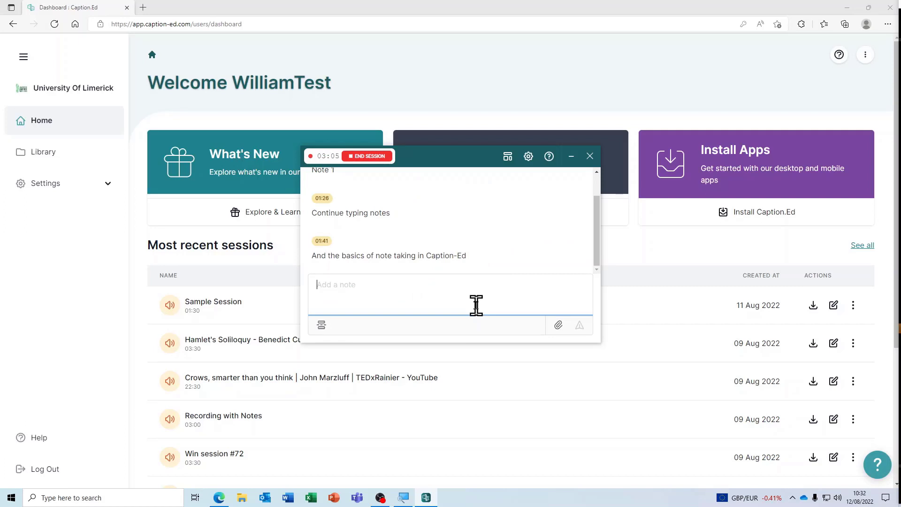
pyautogui.click(558, 326)
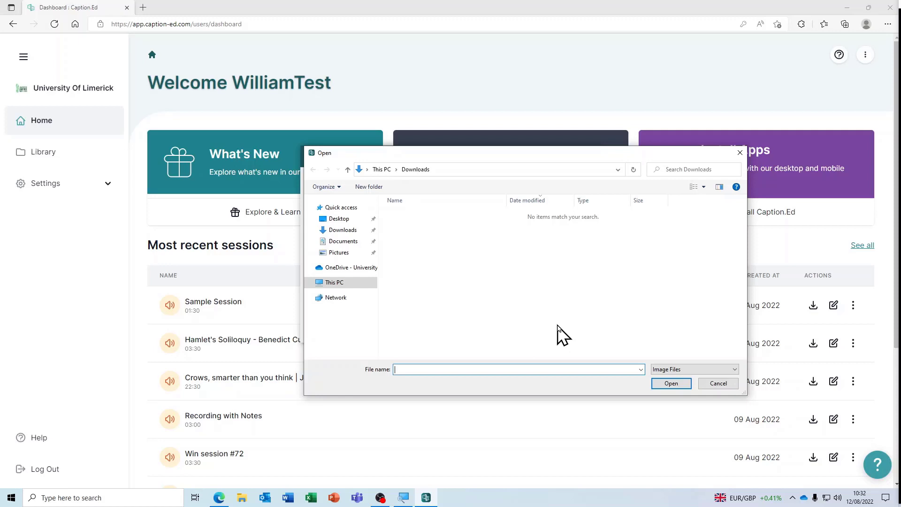
pyautogui.press('Escape')
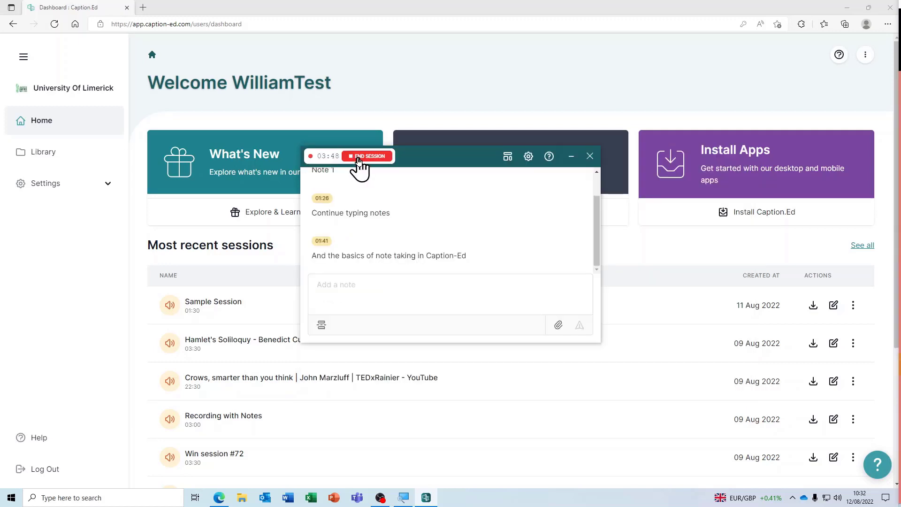
# - End and upload the session, and save it under the name "Demo With Notes"
pyautogui.click(365, 158)
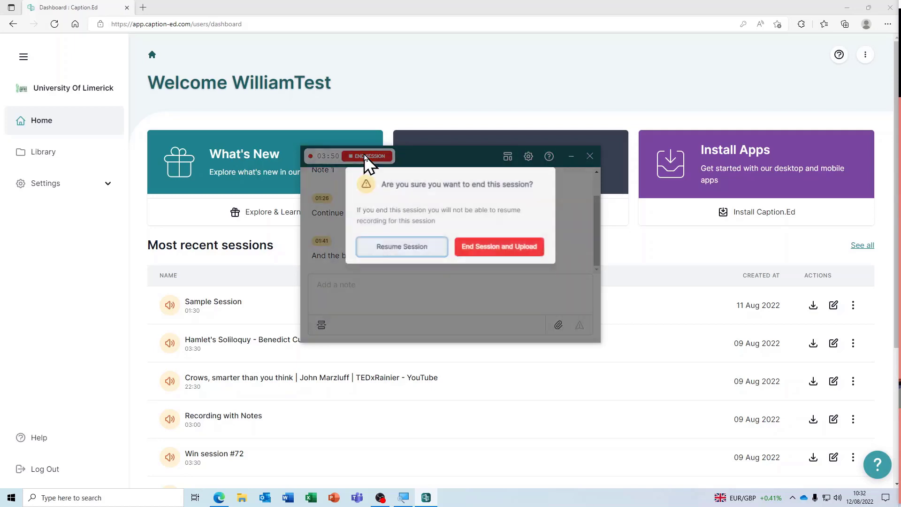
pyautogui.click(487, 250)
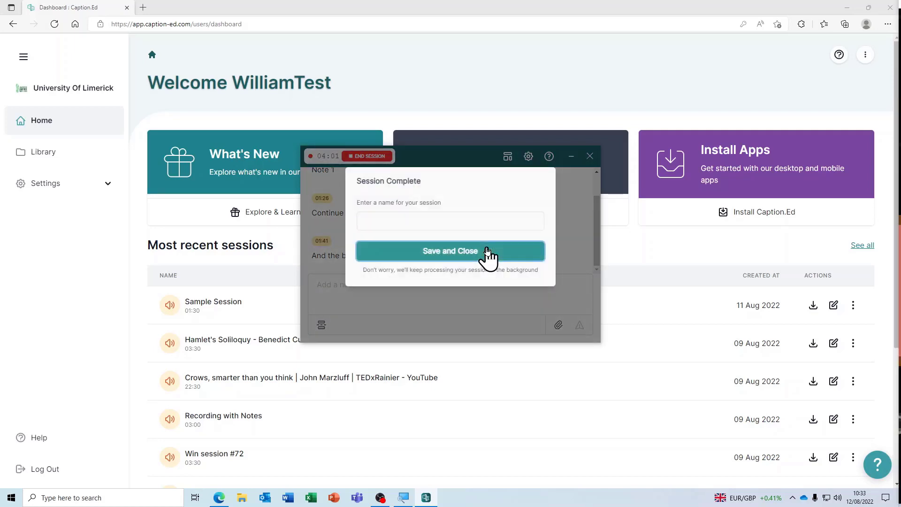
pyautogui.write('Demo')
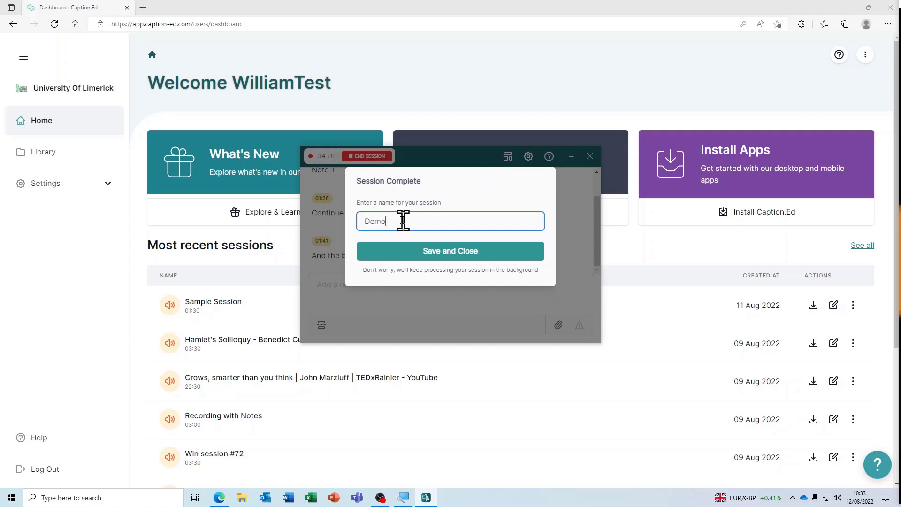
pyautogui.write(' With Notes')
pyautogui.click(443, 256)
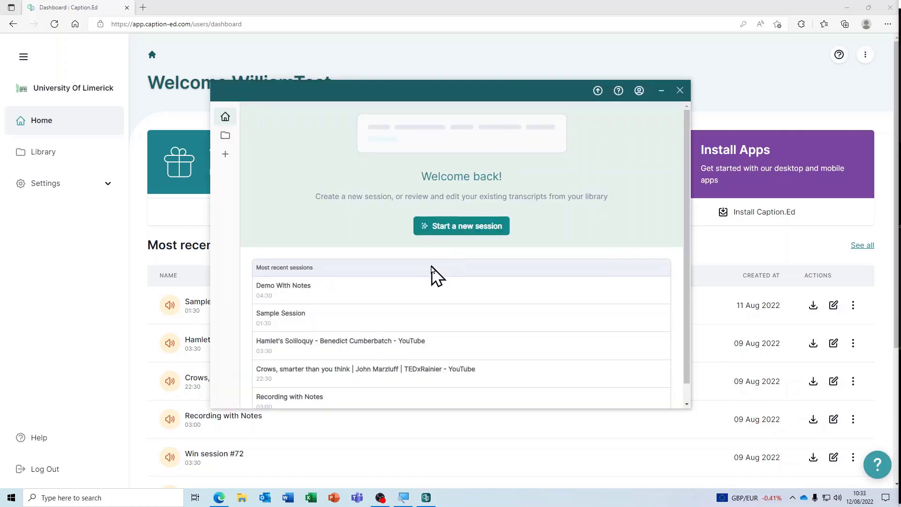
# - Open the "Demo With Notes" session and copy its 01:08 transcript caption to the notes
pyautogui.click(289, 288)
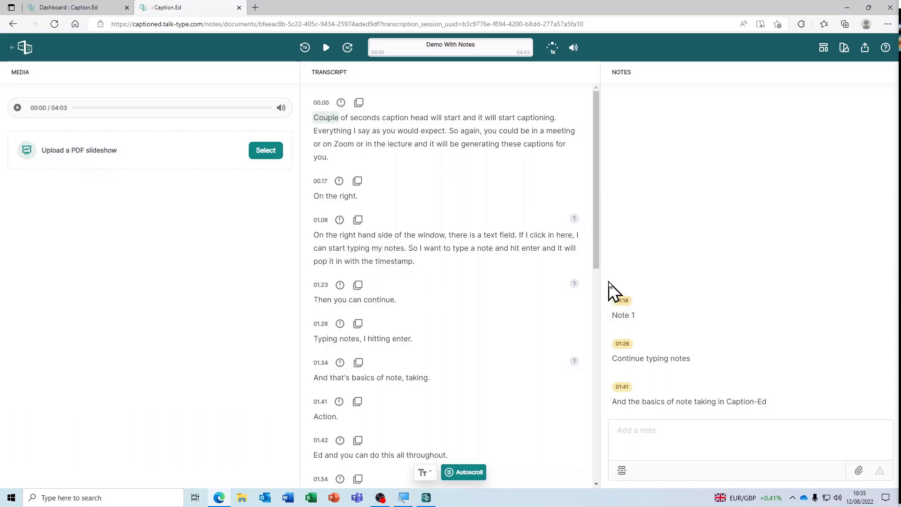
pyautogui.moveTo(623, 296)
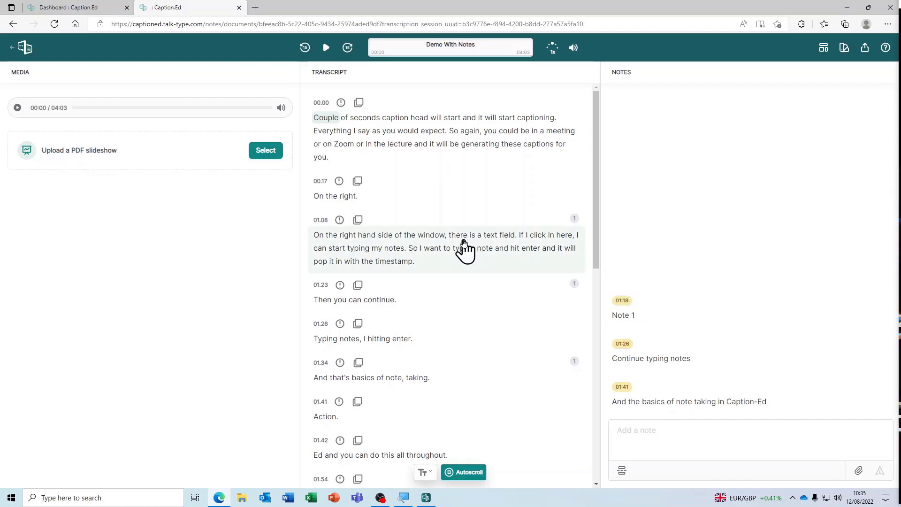
pyautogui.click(358, 220)
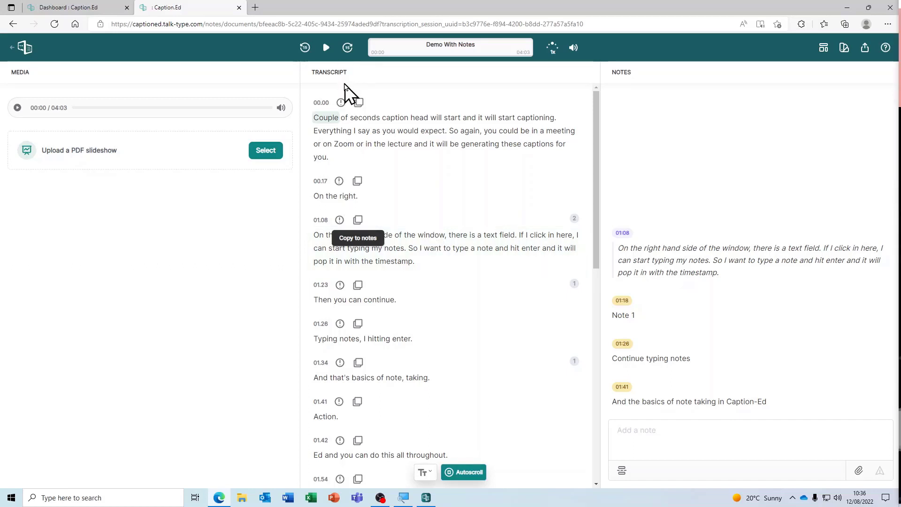
# - Play the recording briefly and pause it, and view the PDF slideshow upload picker without choosing a file
pyautogui.click(327, 48)
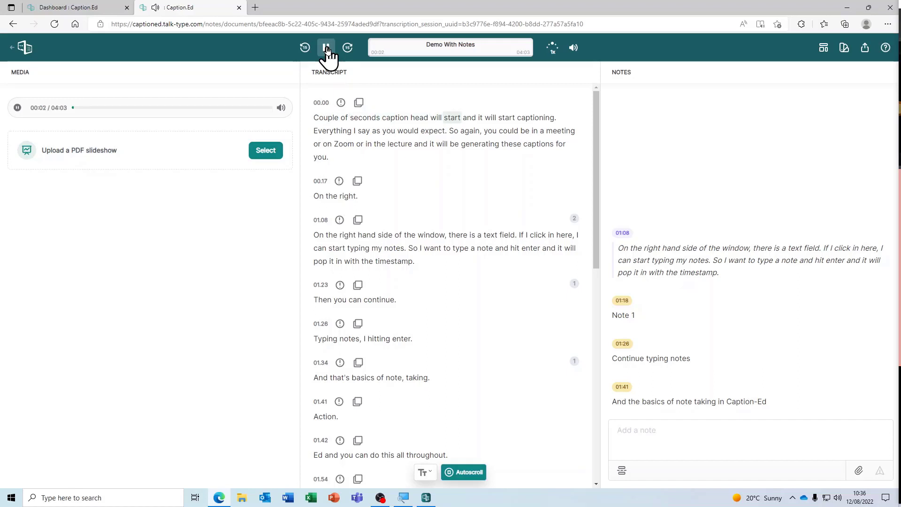
pyautogui.click(327, 50)
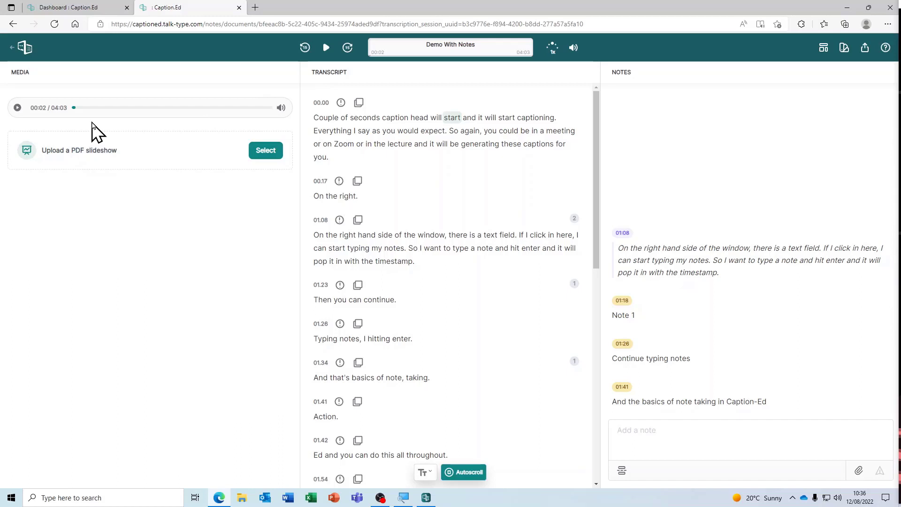
pyautogui.click(51, 152)
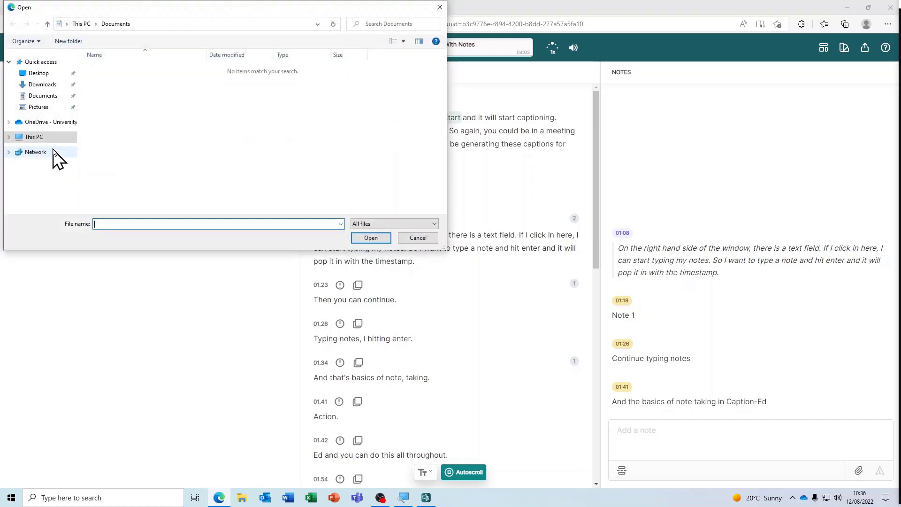
pyautogui.press('Escape')
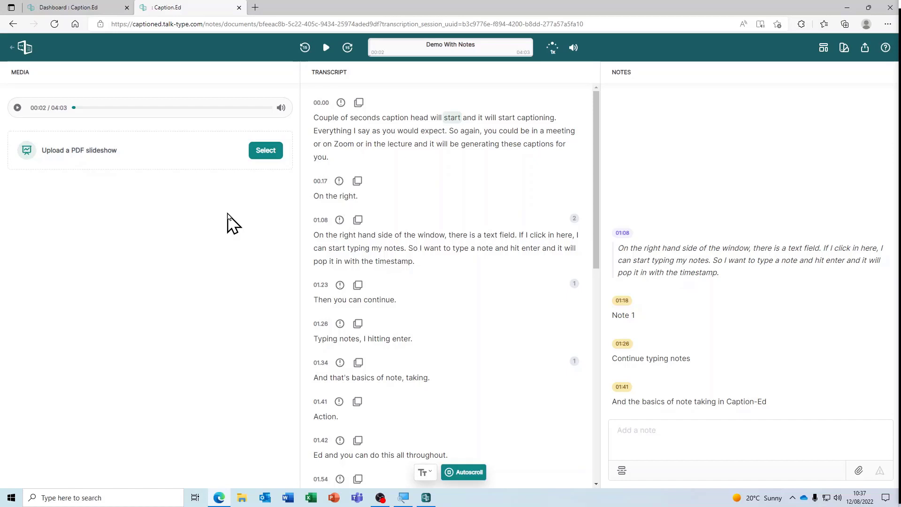
# - Open the export format options for the session's notes
pyautogui.click(866, 50)
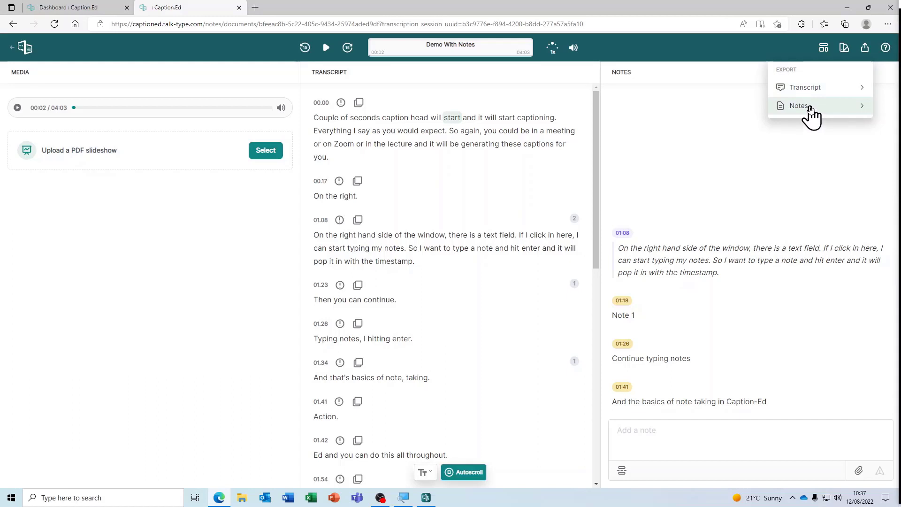
pyautogui.click(809, 109)
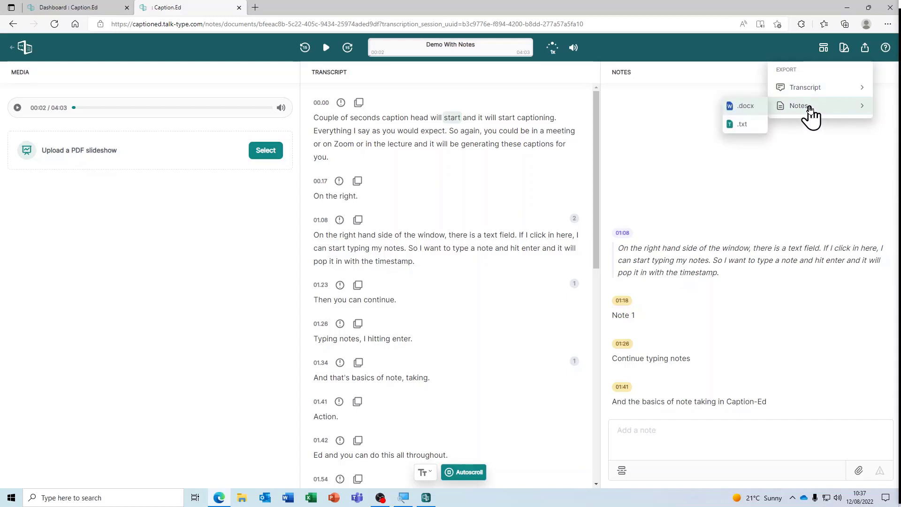